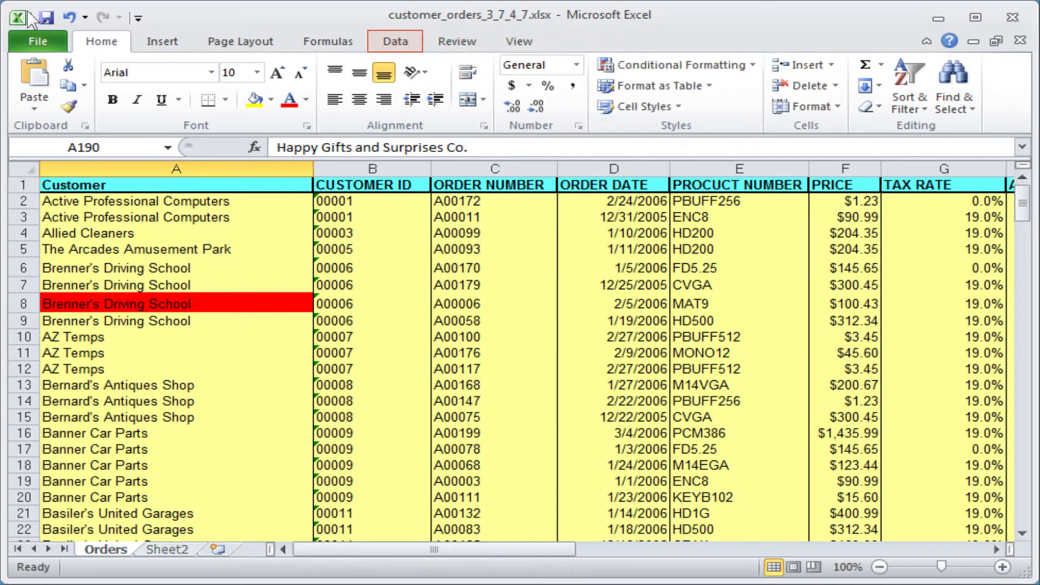
# - Turn on Filter from the Data tab so every orders column header gets a dropdown
pyautogui.click(398, 45)
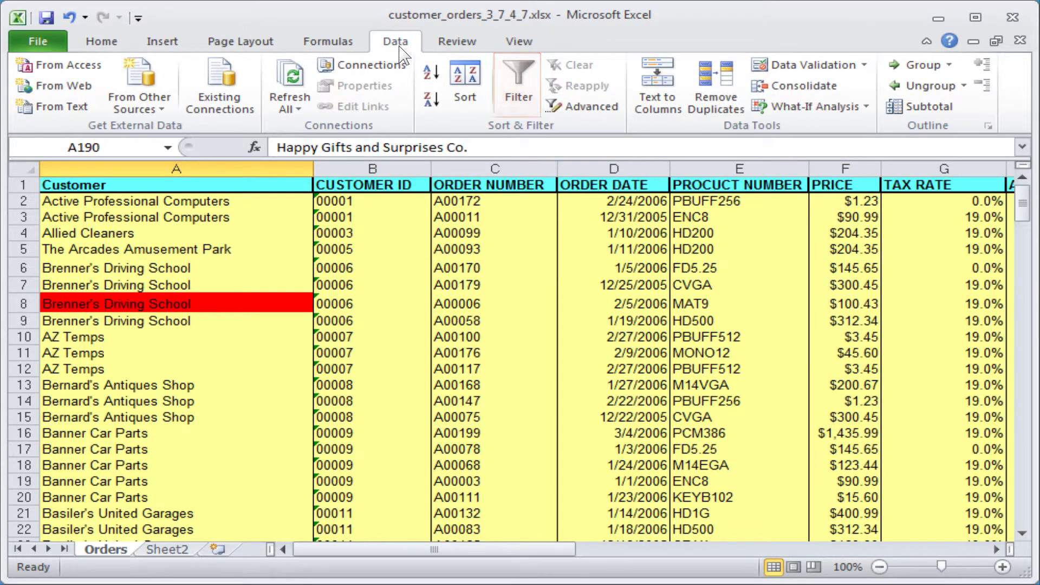
pyautogui.click(520, 99)
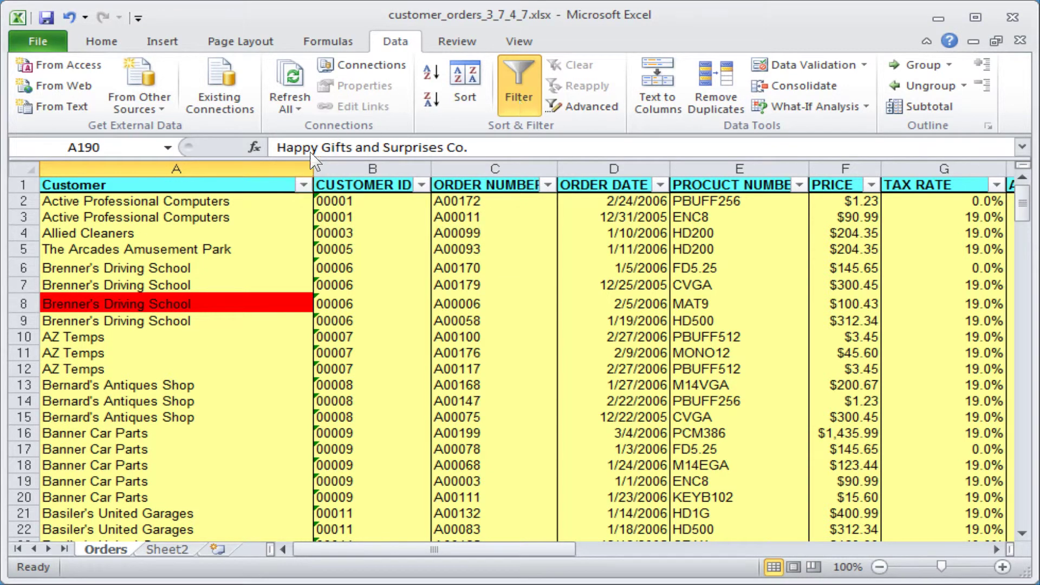
# - Filter the Customer column by red cell color, leaving 7 of 200 orders visible
pyautogui.click(303, 186)
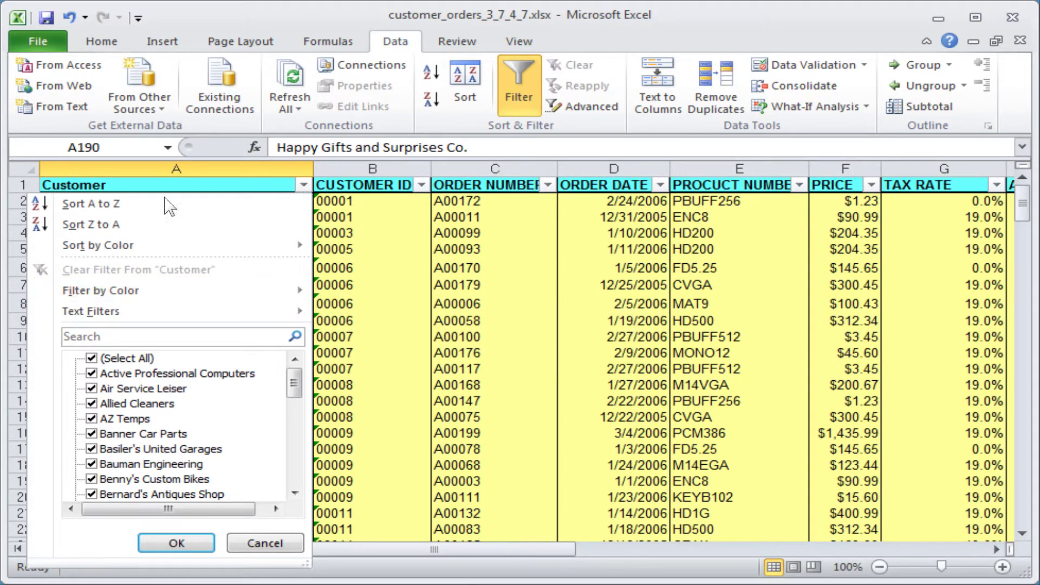
pyautogui.click(76, 294)
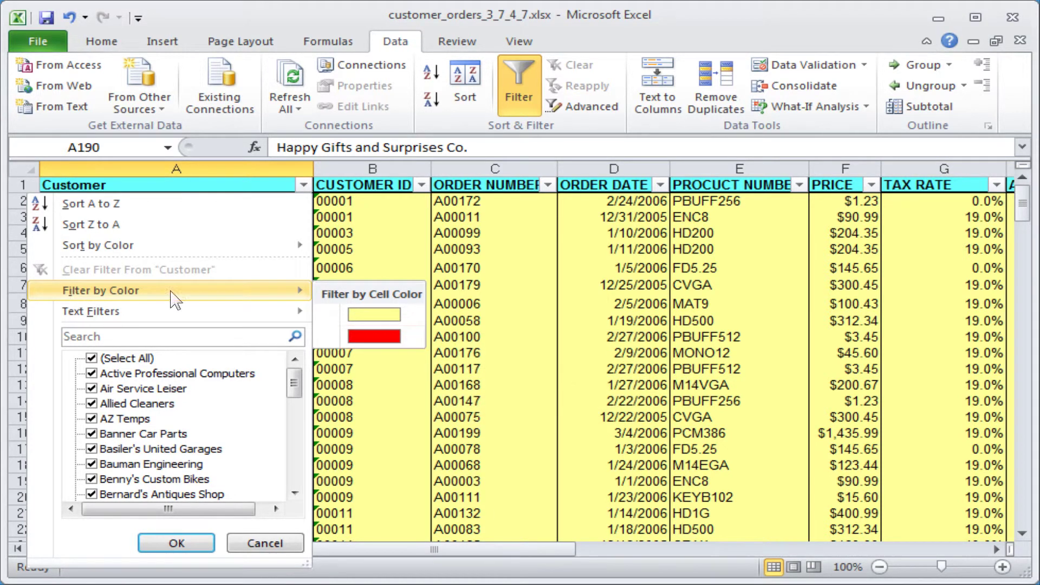
pyautogui.click(371, 335)
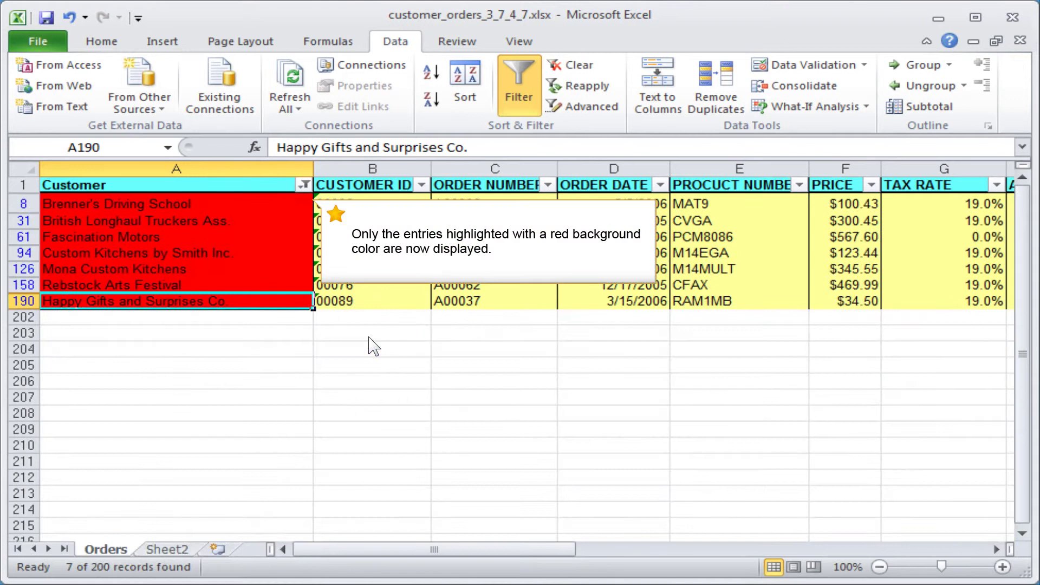